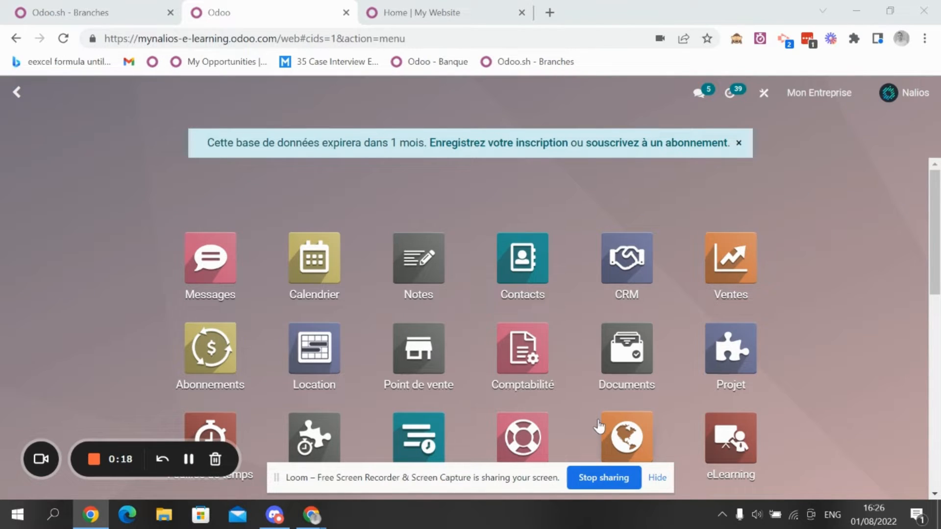
- Open the Recrutement app and go to the list of job positions in its configuration
scroll(400, 199, "down", 1)
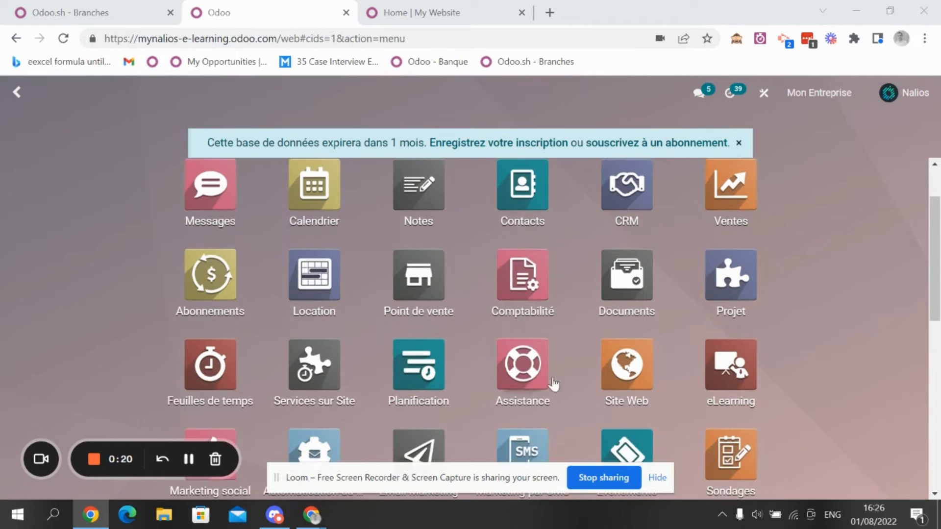
scroll(559, 383, "down", 2)
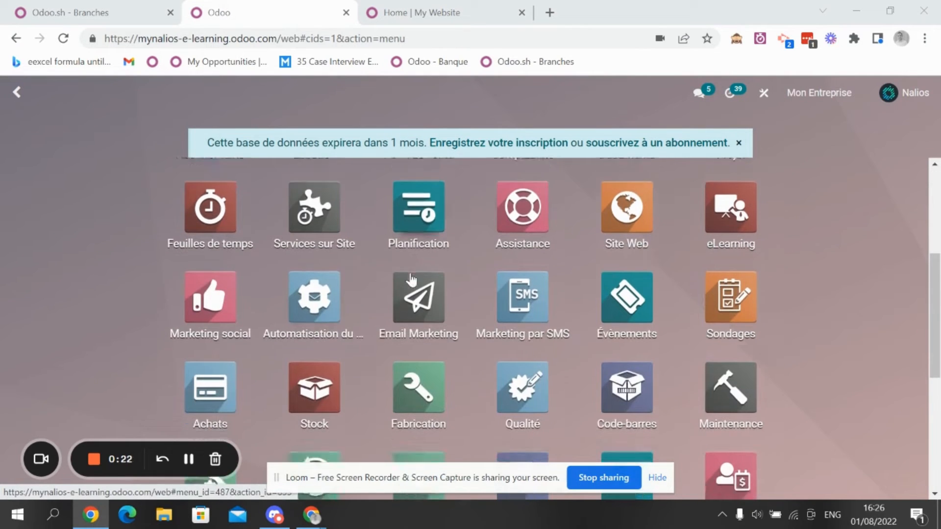
scroll(414, 295, "down", 3)
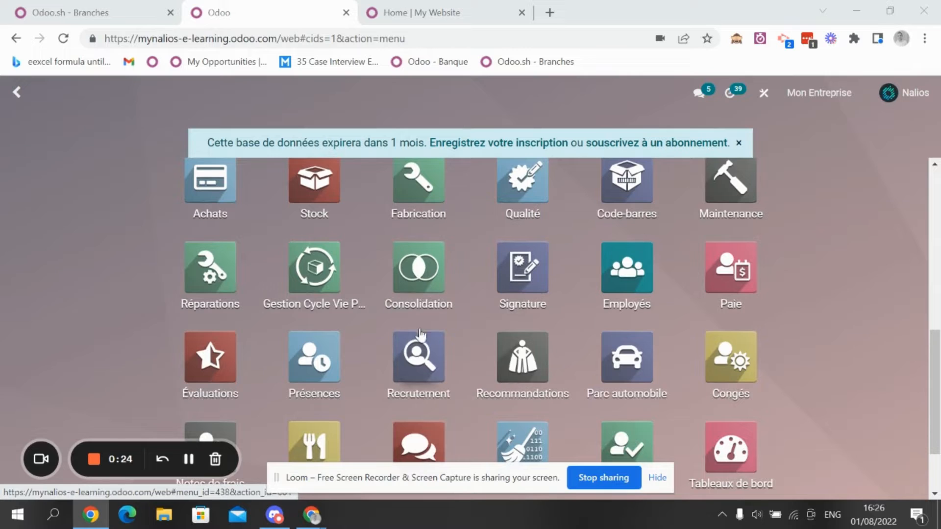
left_click(427, 365)
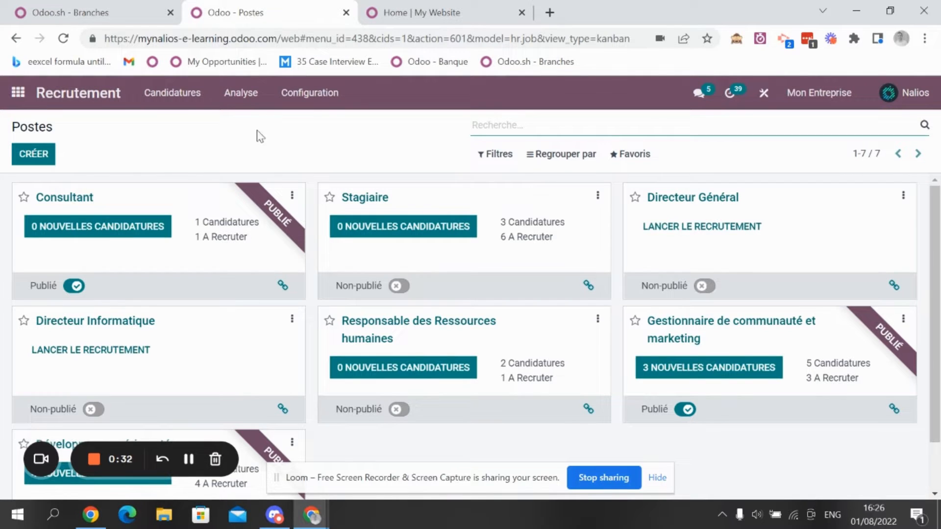
left_click(325, 96)
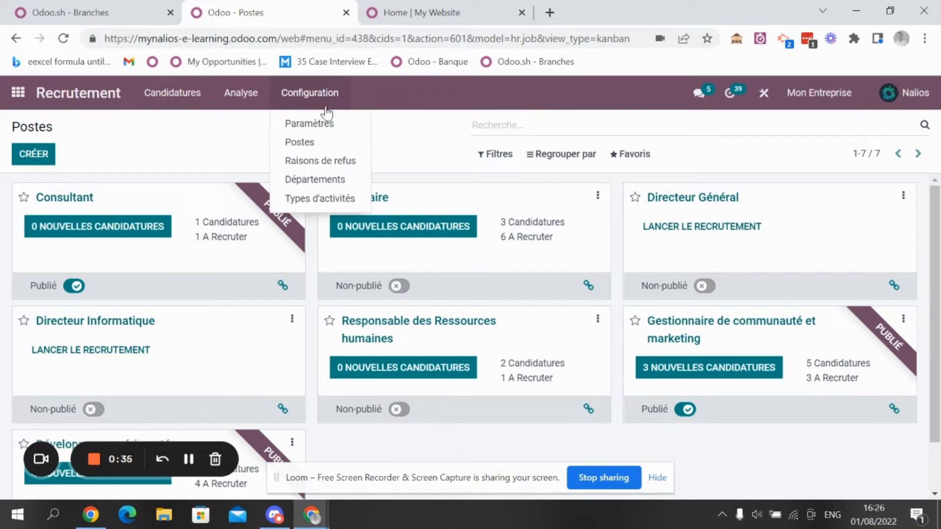
left_click(313, 144)
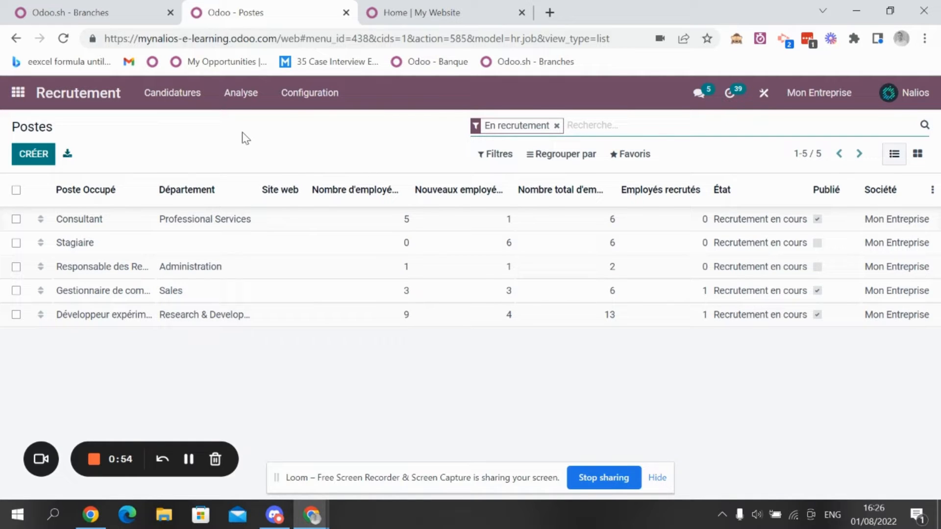
- Create a new job position named "Sales Consultant"
left_click(39, 157)
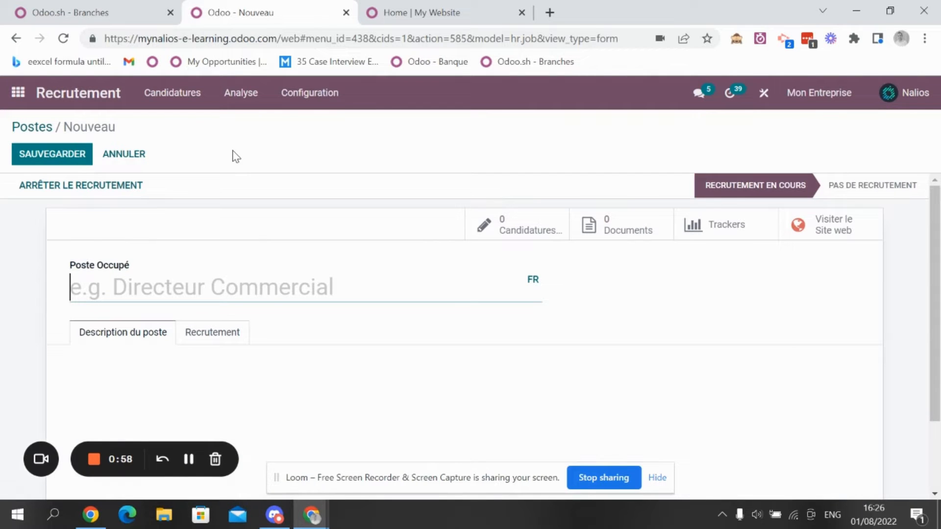
type("Sales Consu")
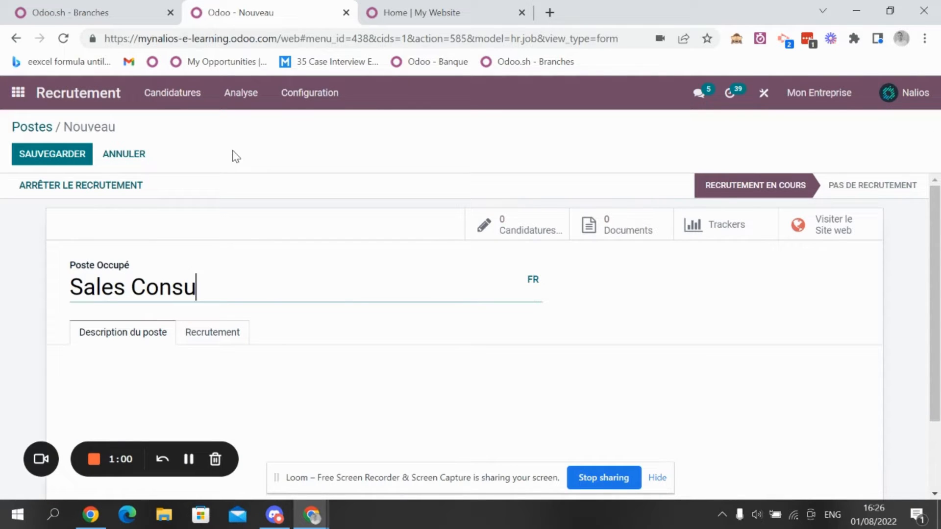
type("ltant")
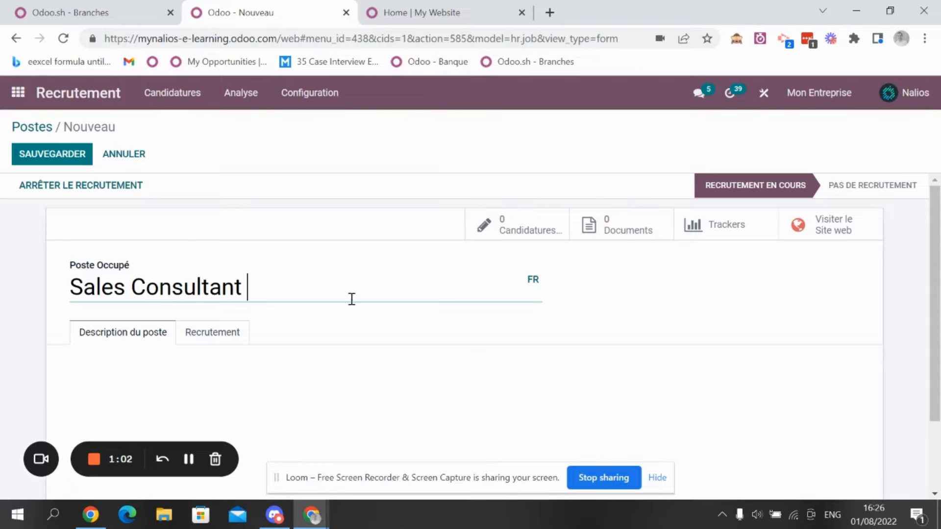
- Set the position's department to Sales in its recruitment details
scroll(328, 220, "down", 2)
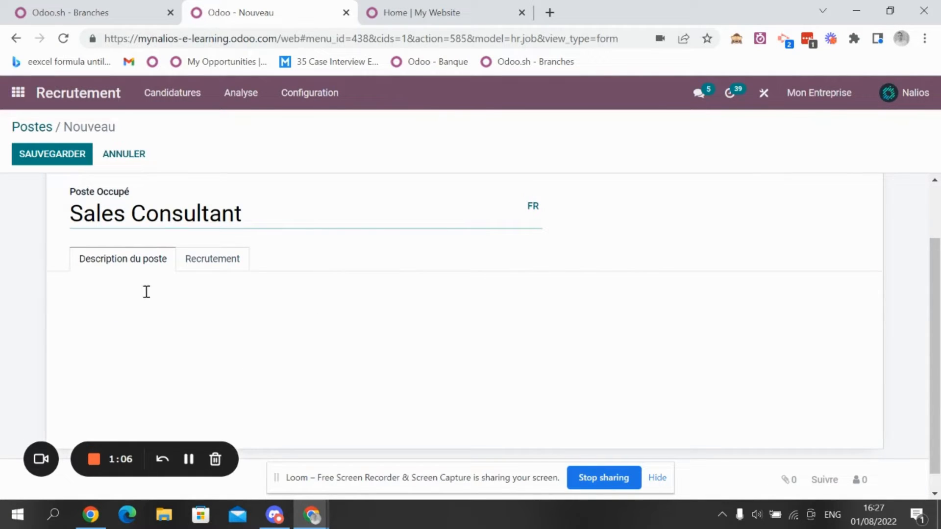
left_click(205, 265)
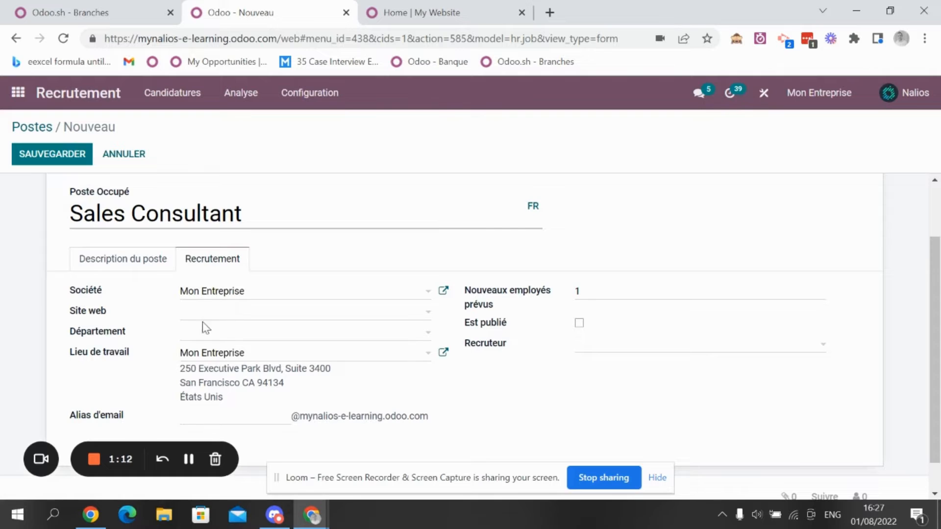
mouse_move(86, 314)
left_click(210, 337)
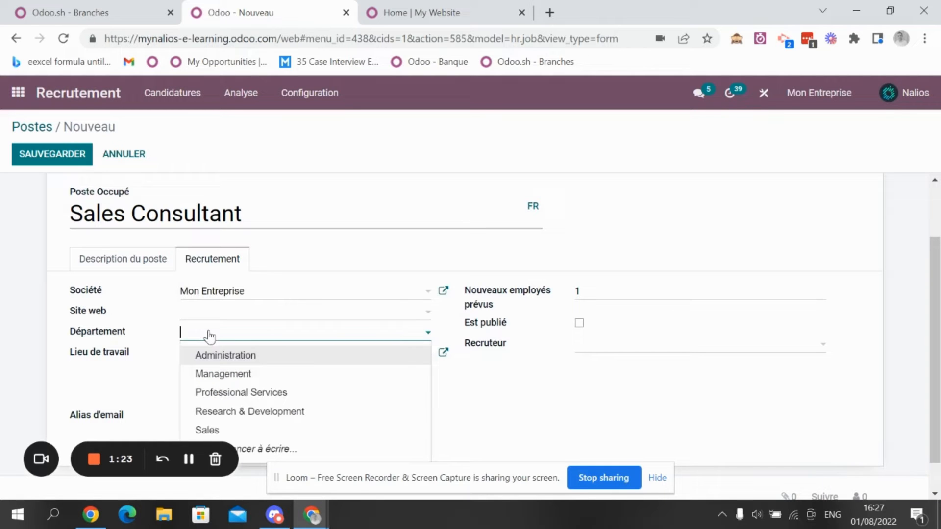
left_click(82, 332)
scroll(131, 310, "down", 1)
left_click(229, 303)
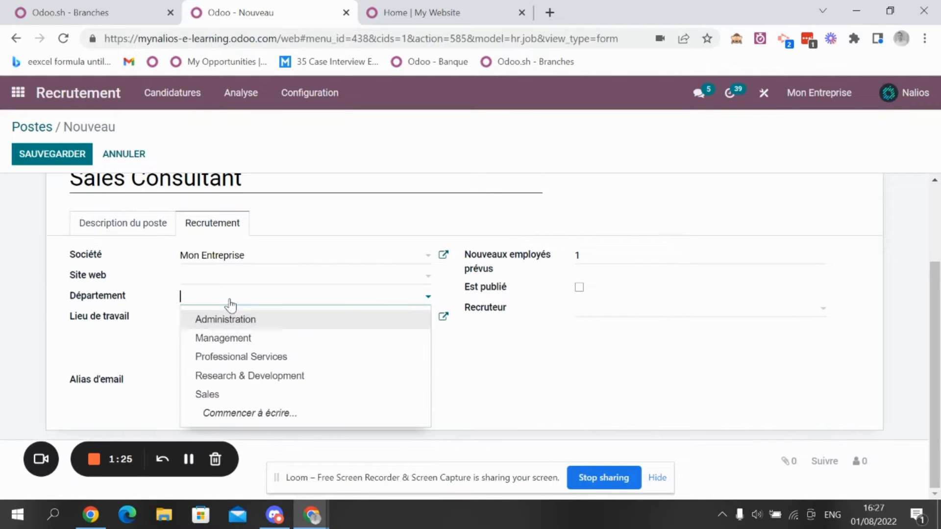
left_click(211, 395)
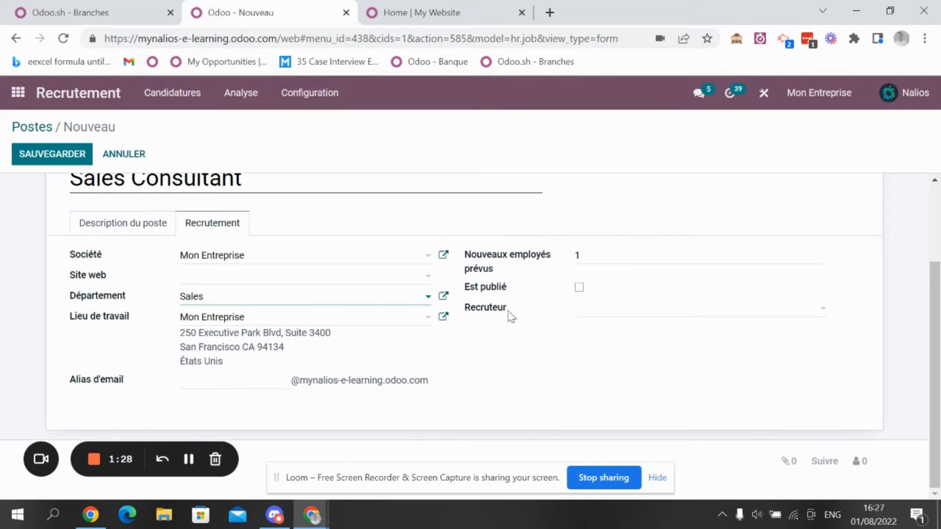
- Assign an employee as manager of the Sales department and save the department record
left_click(443, 297)
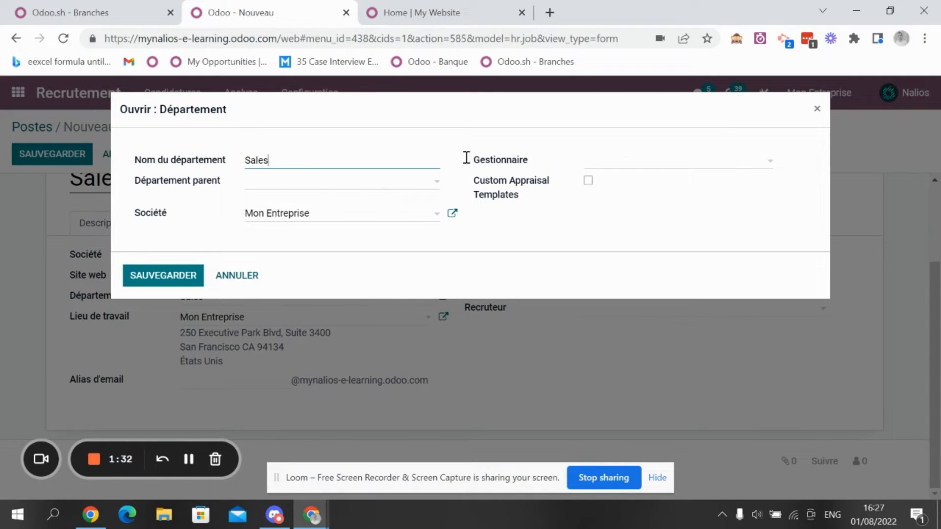
left_click(622, 165)
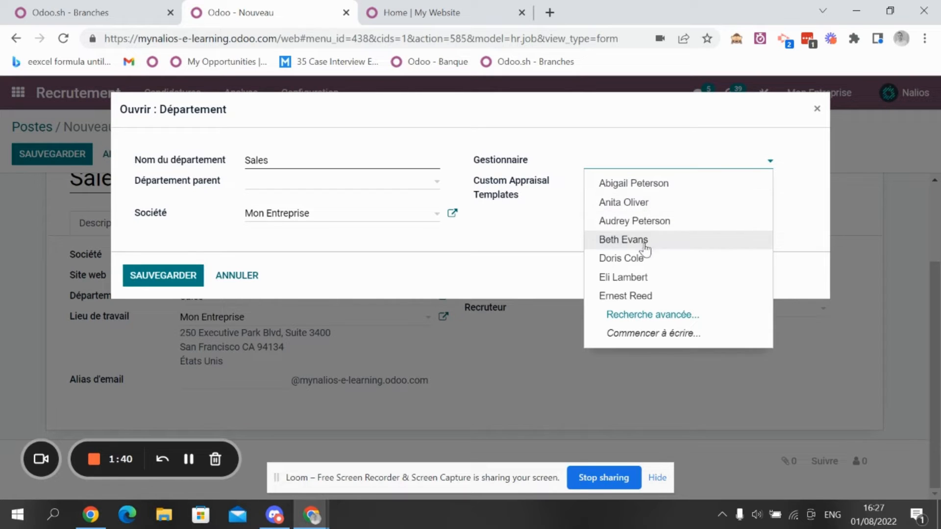
left_click(635, 258)
left_click(189, 275)
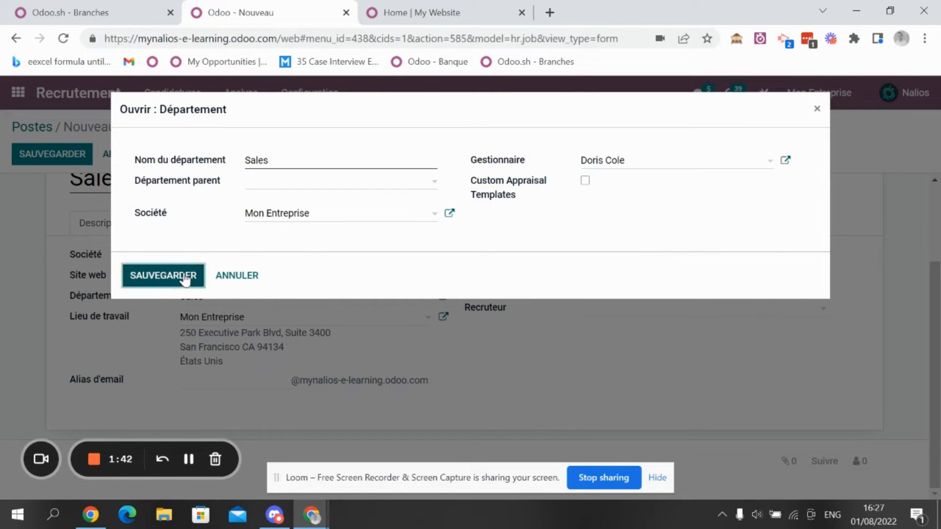
- Check which work locations are available for the position
left_click(238, 386)
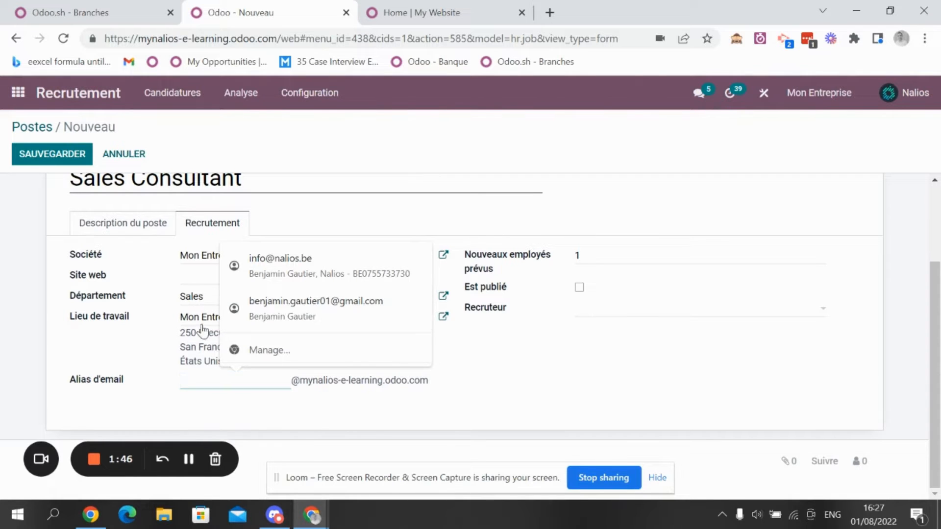
left_click(181, 320)
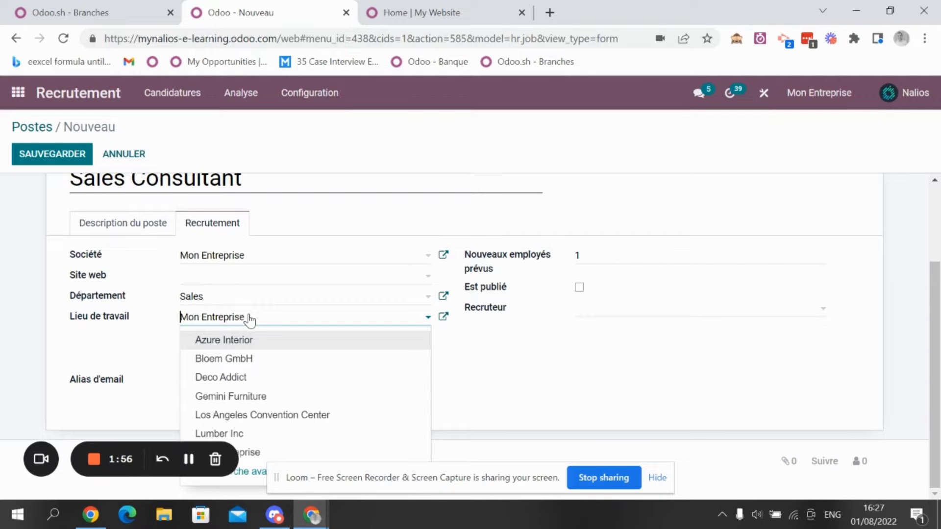
left_click(121, 336)
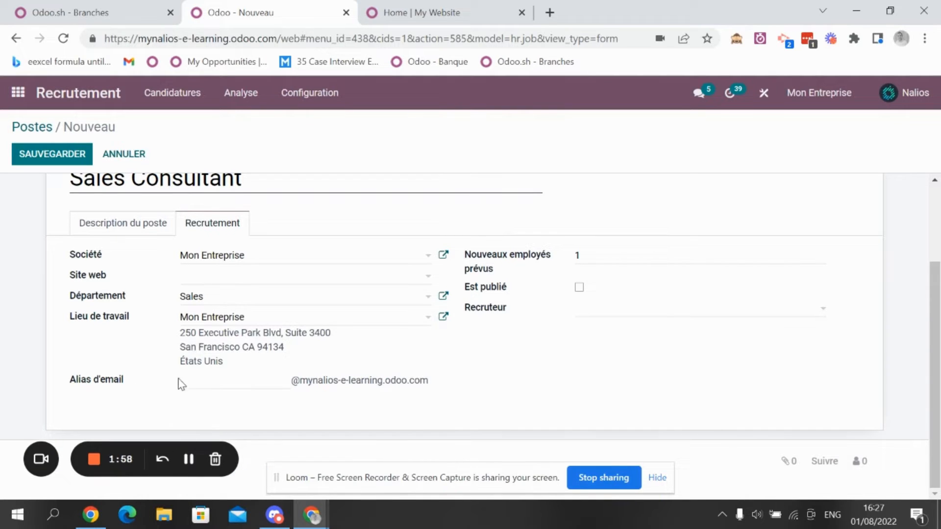
- Set the job position's e-mail alias to "sales" on the company's Odoo domain
left_click(199, 377)
type("sales")
left_click_drag(181, 381, 208, 380)
left_click_drag(300, 381, 427, 384)
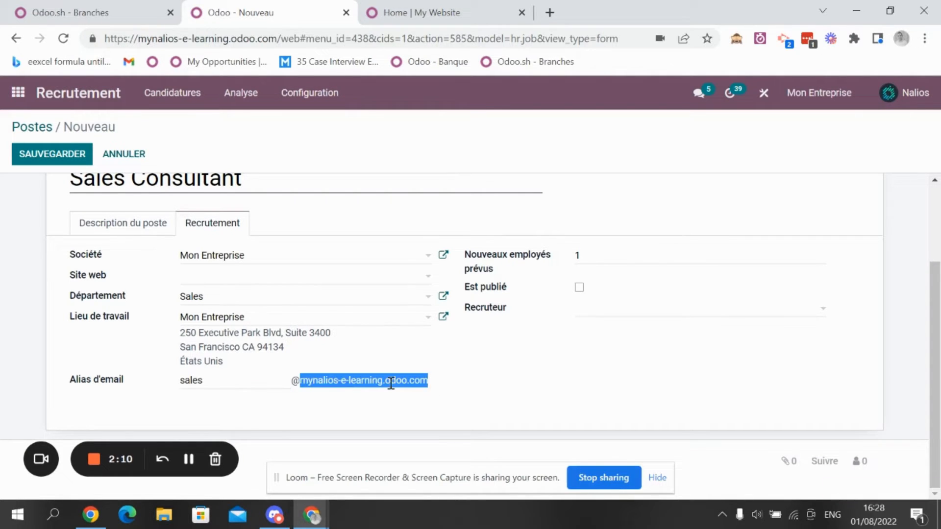
double_click(314, 381)
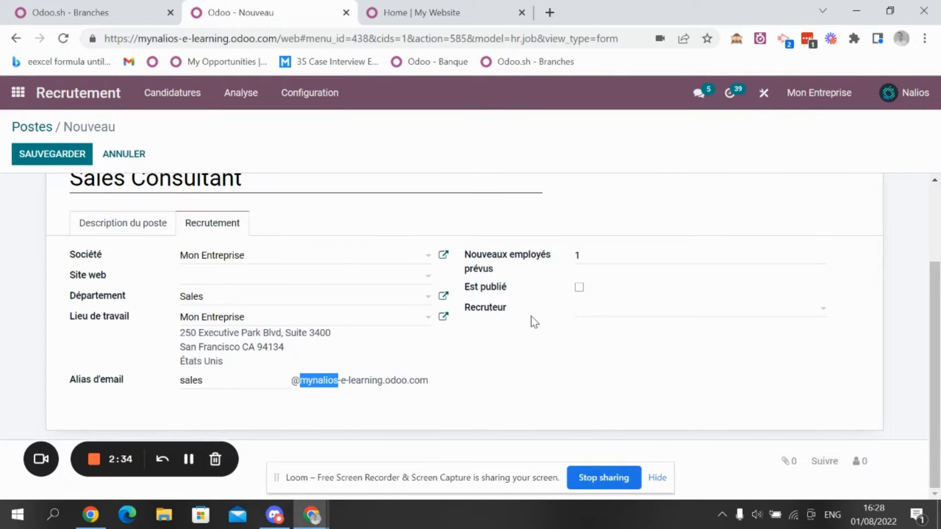
- Set the number of expected new employees for the position to 5
scroll(535, 322, "up", 2)
left_click(586, 327)
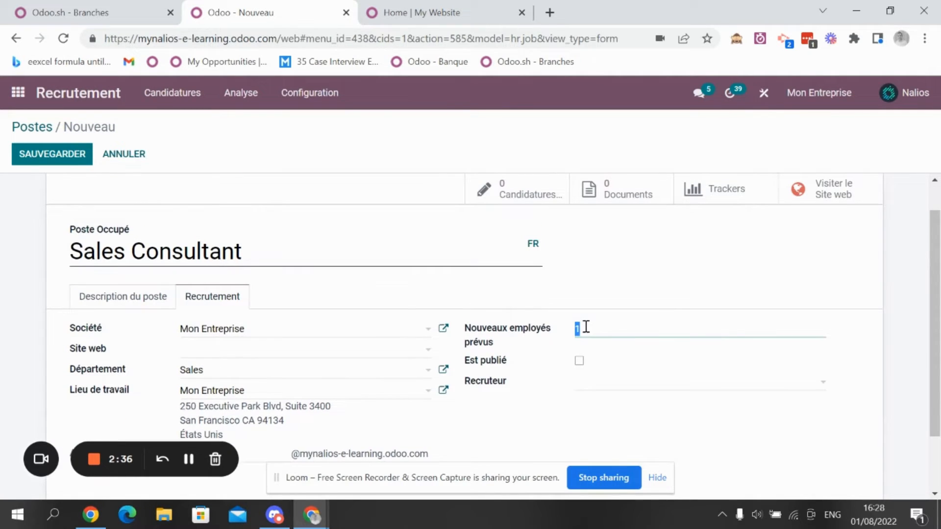
type("5")
- Choose Nalios as the position's recruiter and save the job position
scroll(650, 334, "down", 2)
left_click(626, 309)
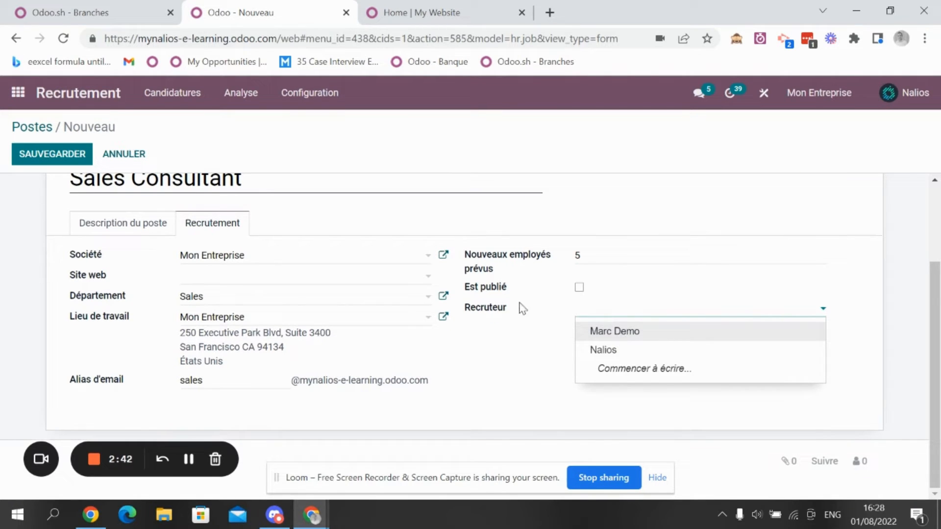
left_click(605, 332)
left_click(627, 310)
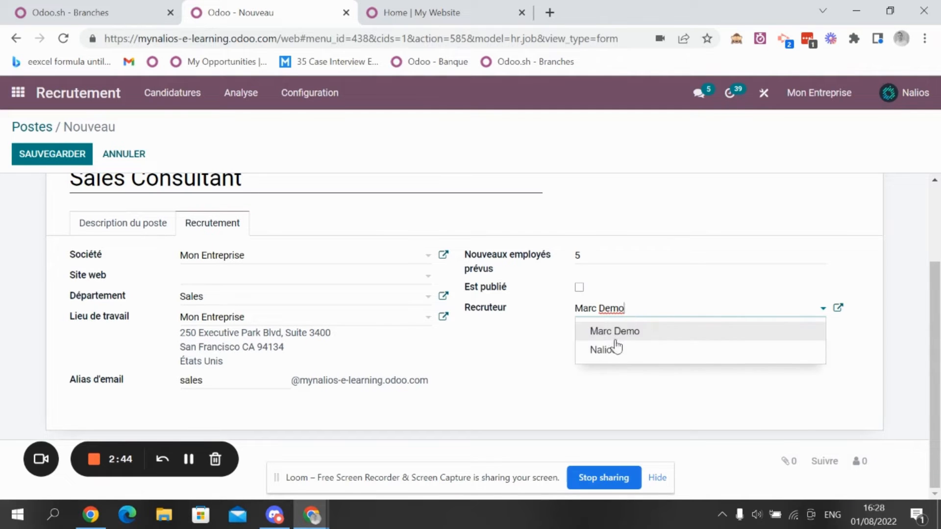
left_click(616, 347)
scroll(576, 361, "up", 2)
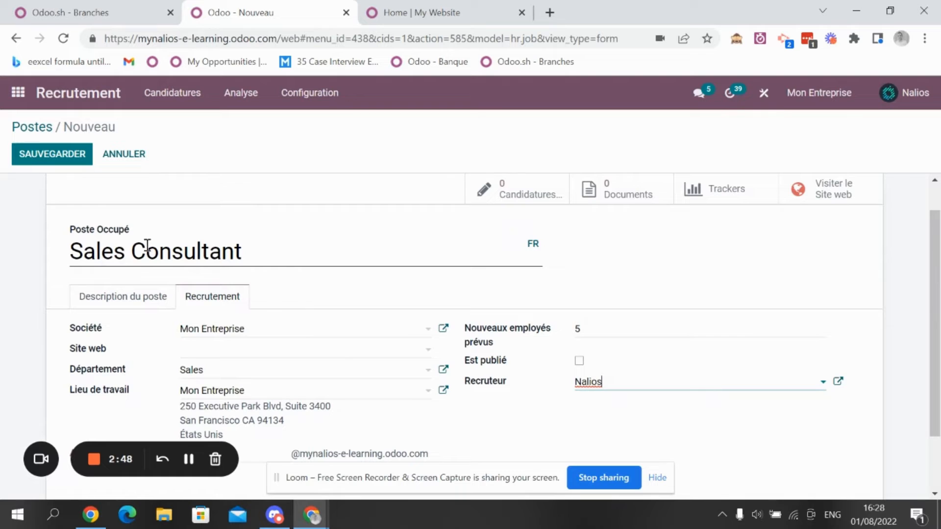
left_click(31, 158)
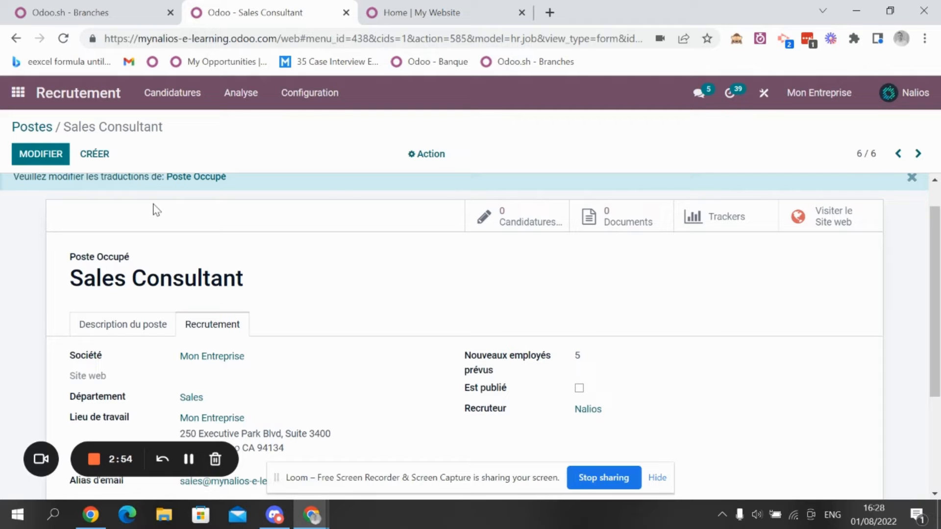
- Open the Sales Consultant job page on the website and review its description, ratings, responsibilities and required skills
left_click(817, 216)
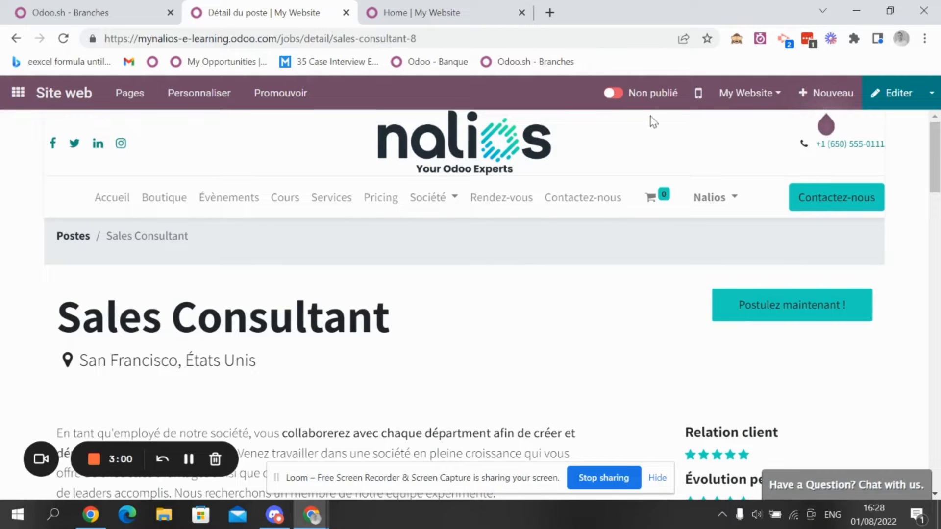
scroll(407, 282, "down", 2)
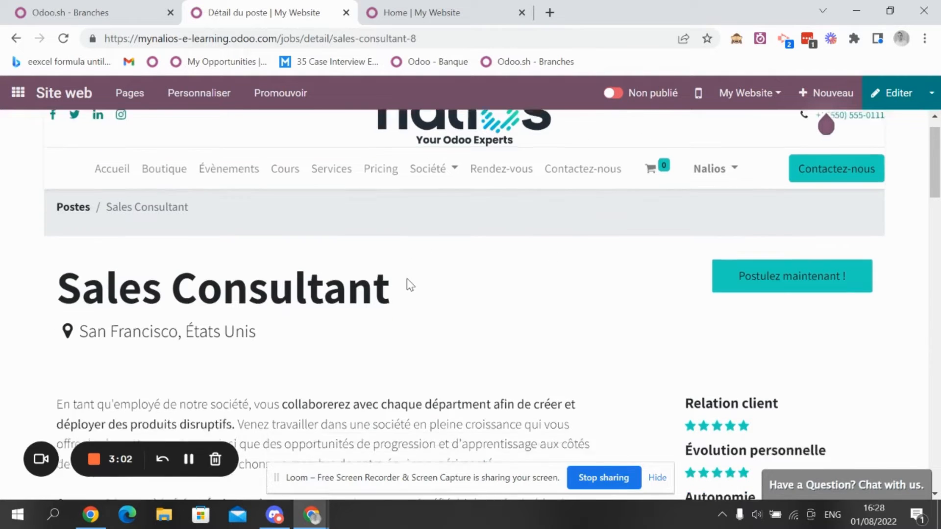
scroll(385, 325, "down", 2)
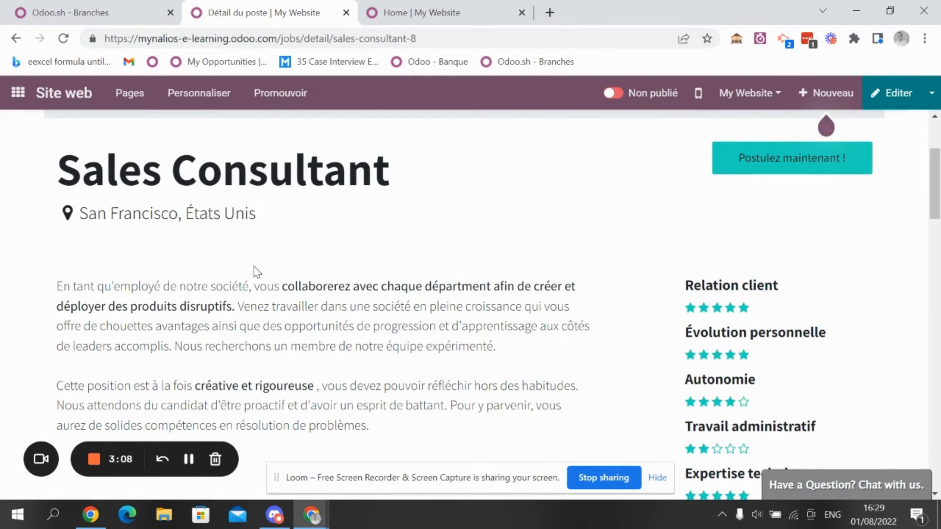
scroll(254, 269, "down", 5)
scroll(189, 261, "up", 4)
scroll(286, 174, "down", 4)
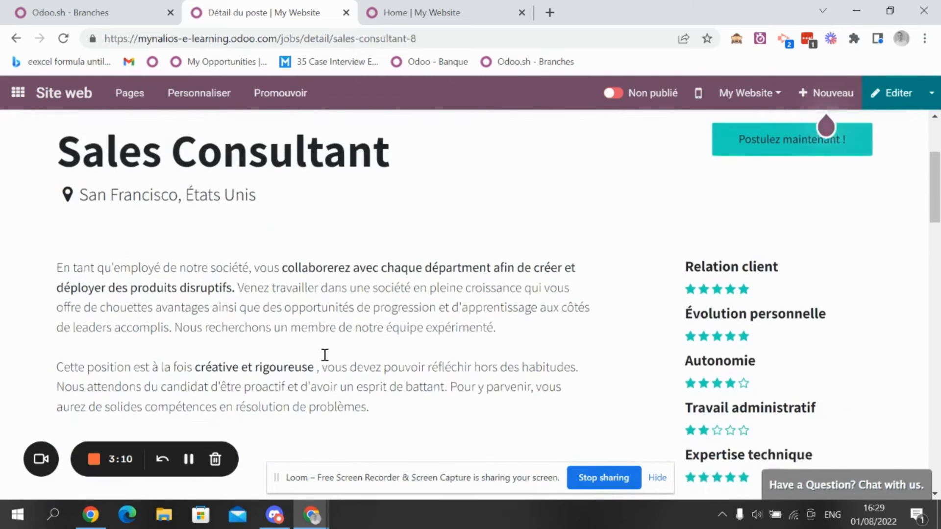
scroll(268, 290, "down", 3)
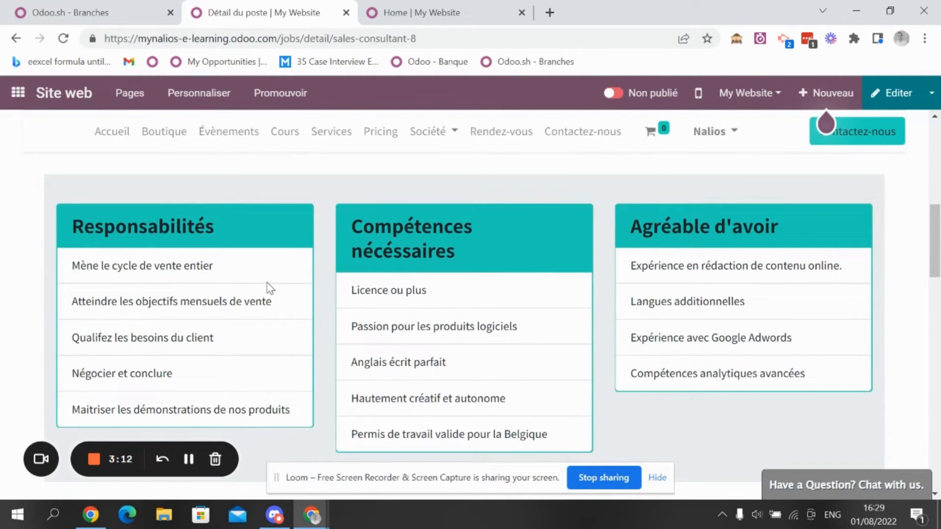
scroll(703, 224, "up", 6)
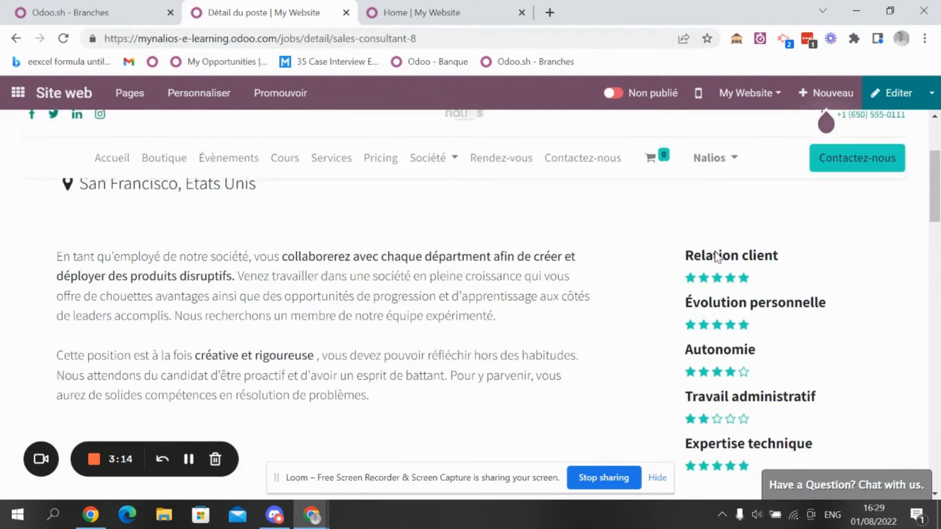
- Put the Sales Consultant job page into edit mode, examine its editable introduction and the available building blocks, and save the page
left_click(878, 93)
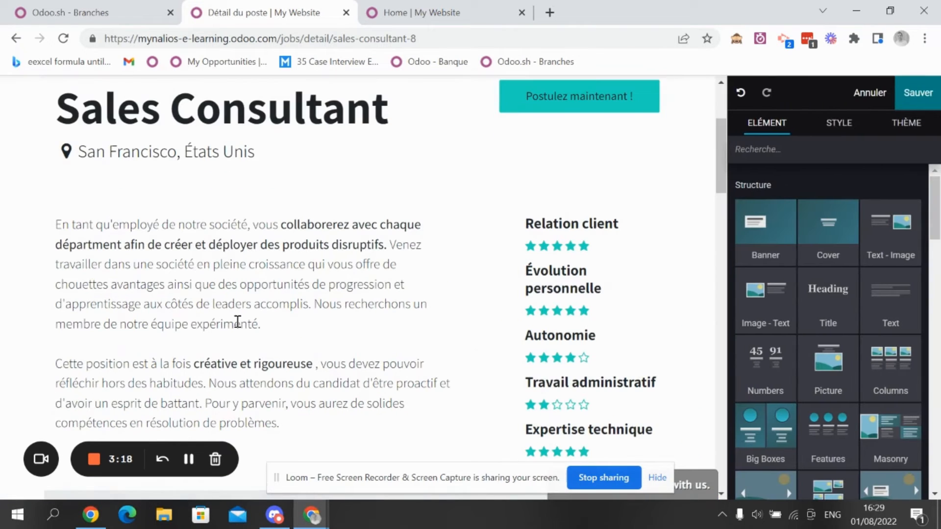
scroll(337, 367, "up", 3)
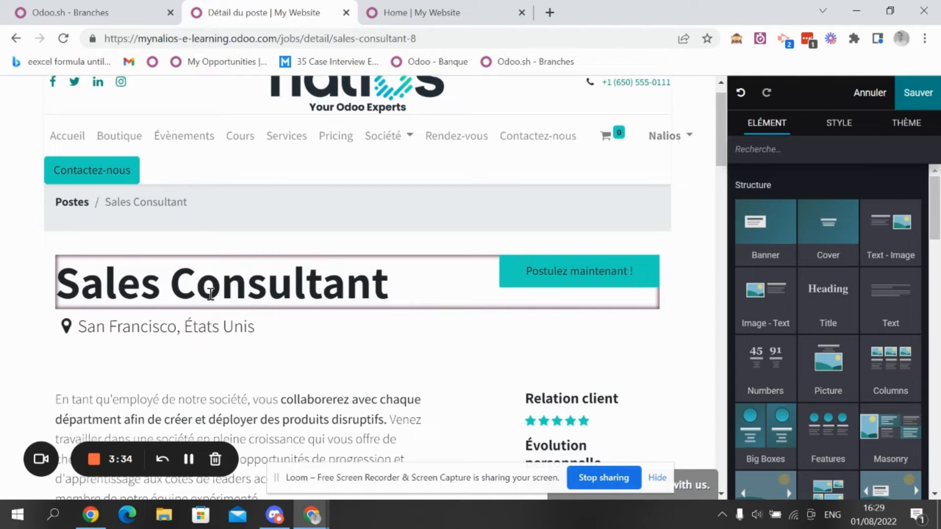
scroll(246, 321, "down", 3)
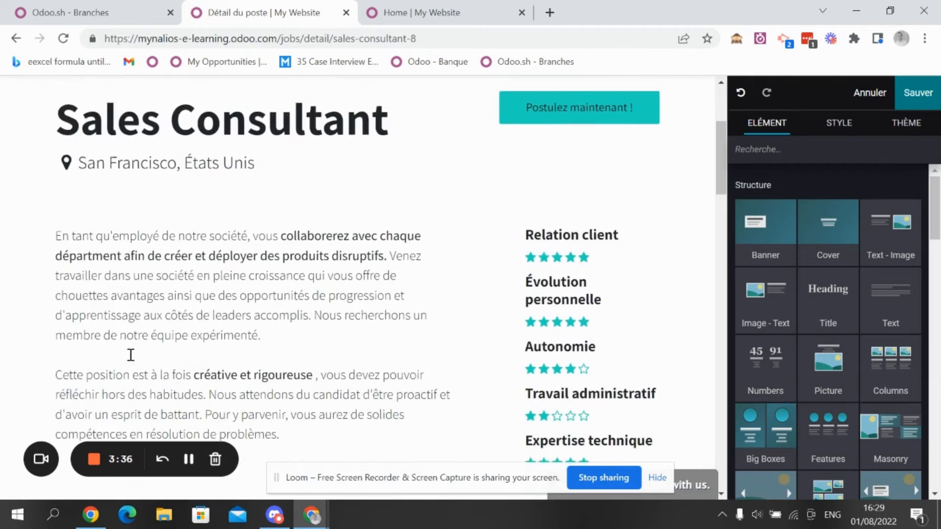
left_click_drag(52, 223, 286, 315)
scroll(289, 298, "down", 3)
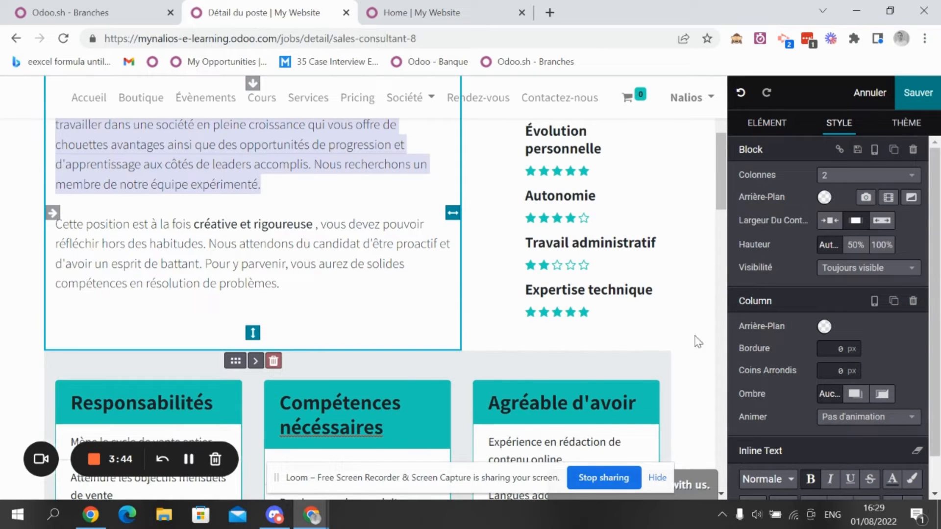
left_click(766, 124)
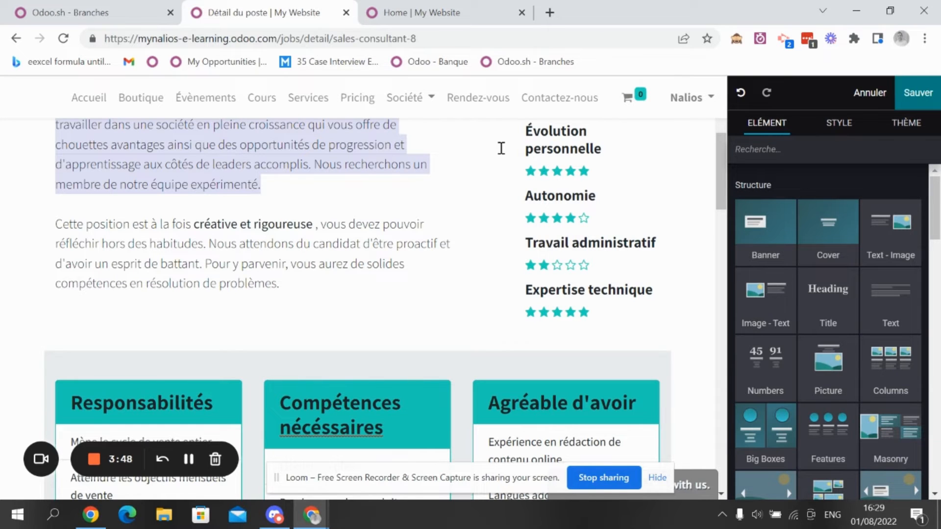
scroll(504, 224, "up", 7)
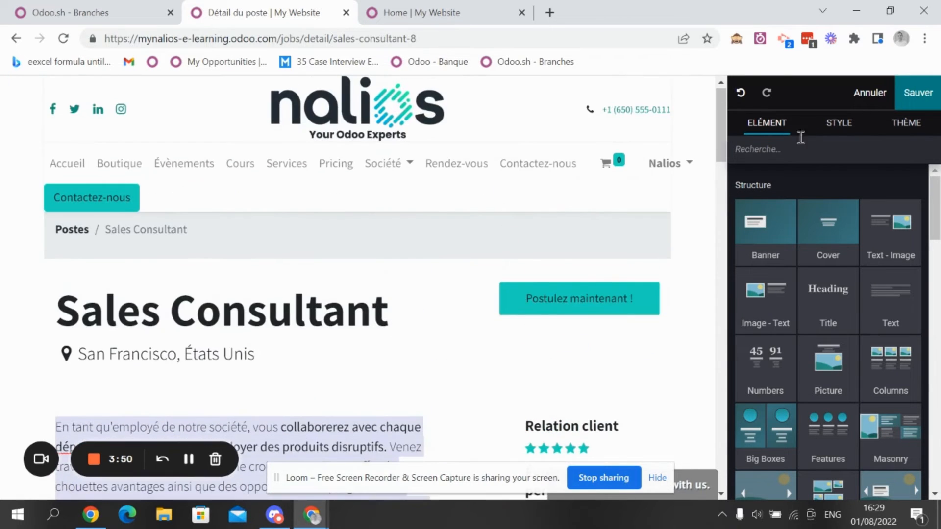
left_click(915, 99)
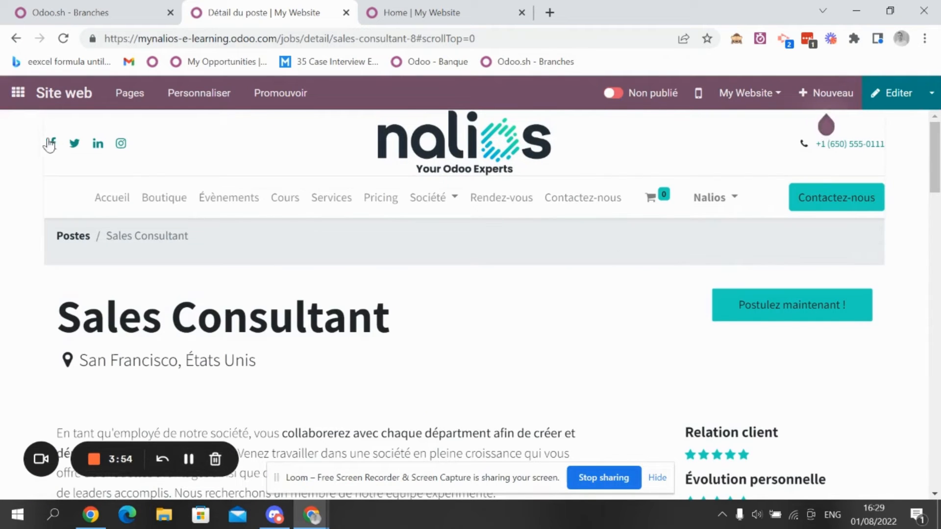
- Return to the Recruitment app and open the applications pipeline of the Sales Consultant position
left_click(19, 94)
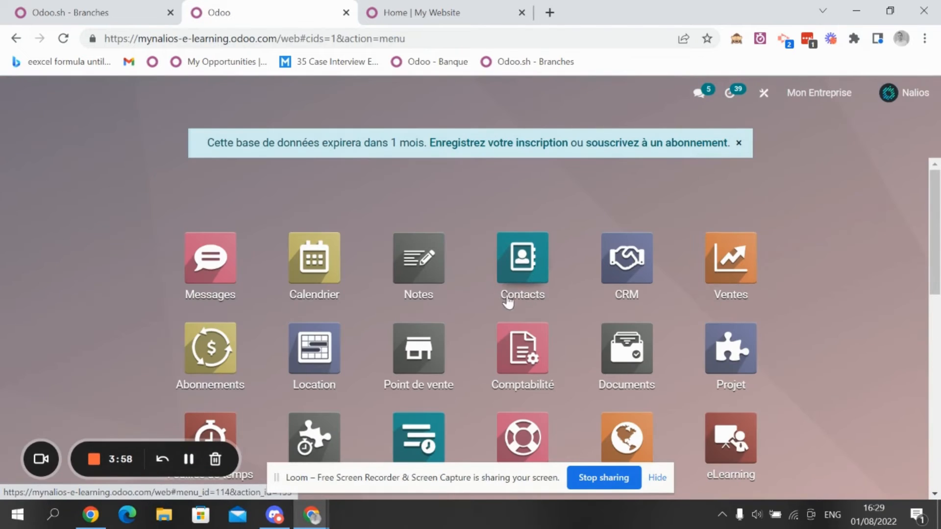
scroll(515, 262, "down", 1)
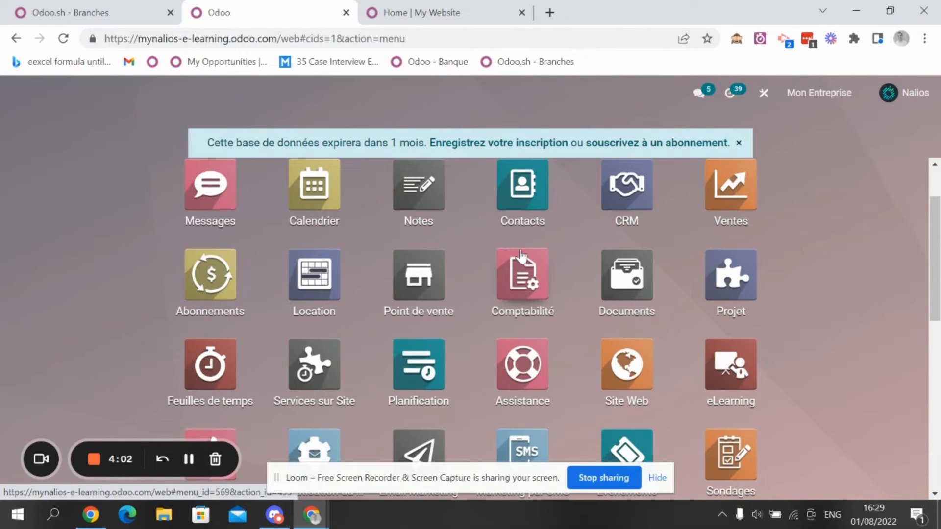
scroll(745, 306, "down", 4)
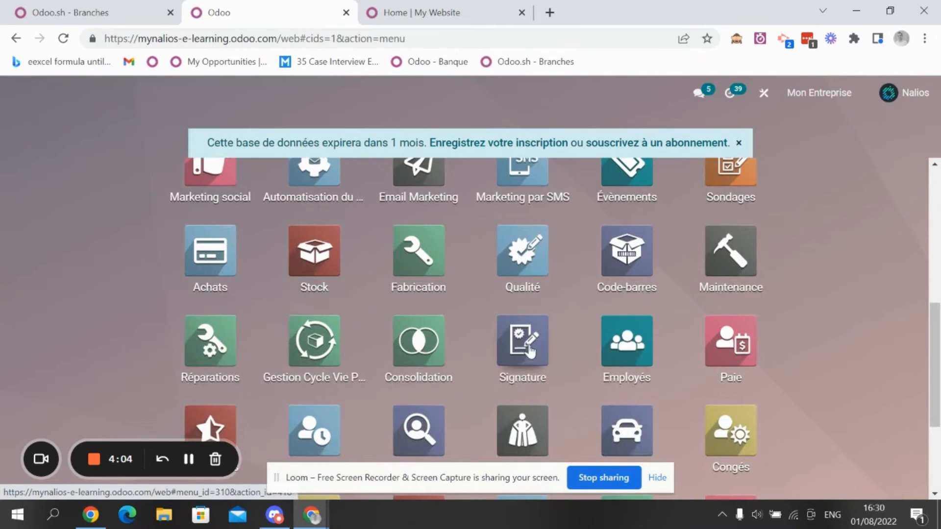
scroll(495, 366, "down", 1)
left_click(429, 362)
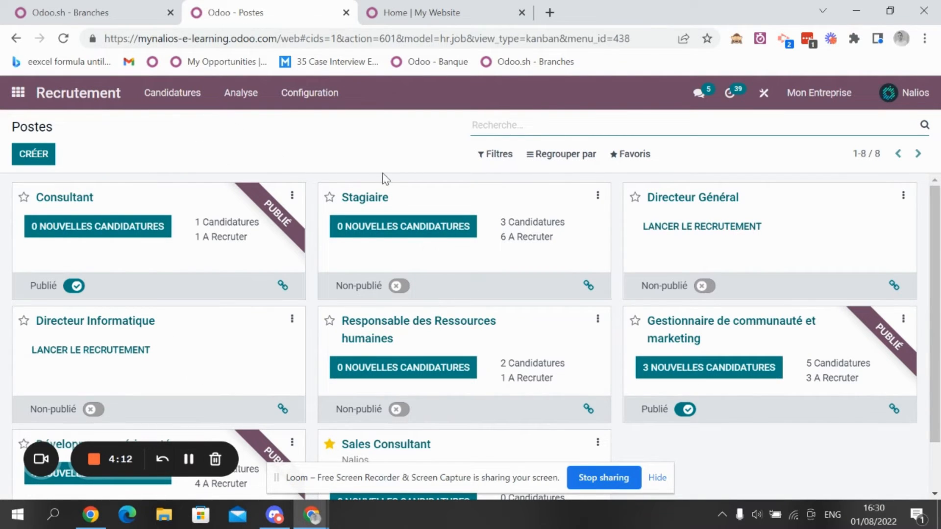
left_click(657, 478)
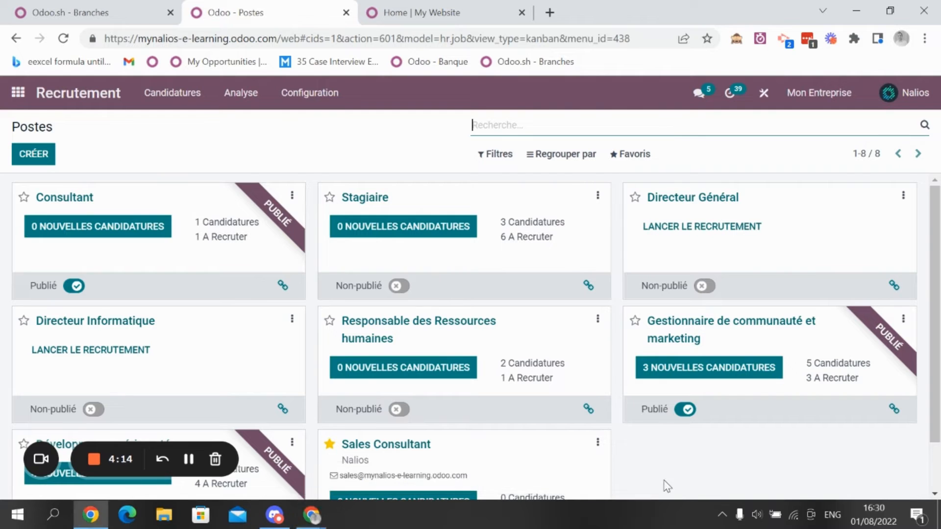
scroll(620, 419, "down", 1)
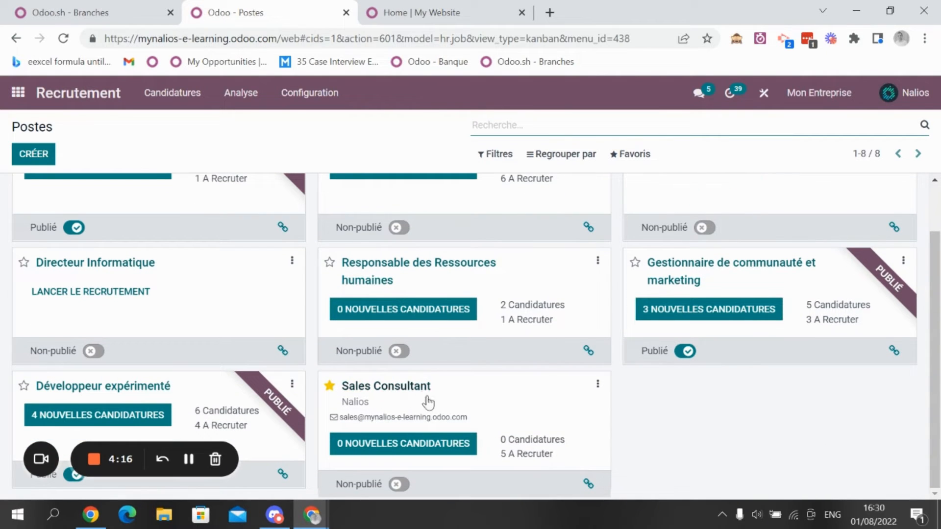
left_click(404, 447)
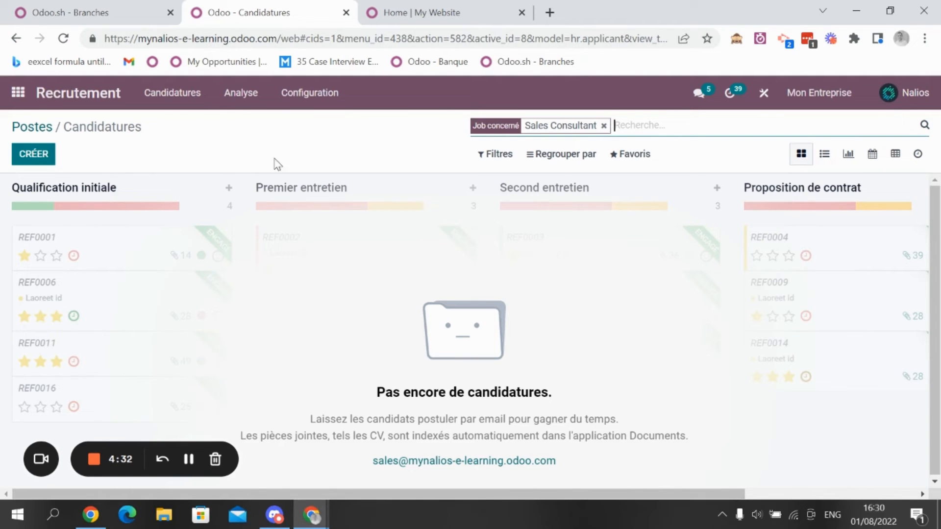
- Add a stage named "Troisième entretien" to the applications pipeline and place it between "Second entretien" and "Proposition de contrat"
left_click_drag(364, 496, 134, 231)
left_click_drag(611, 495, 492, 463)
left_click_drag(421, 498, 486, 201)
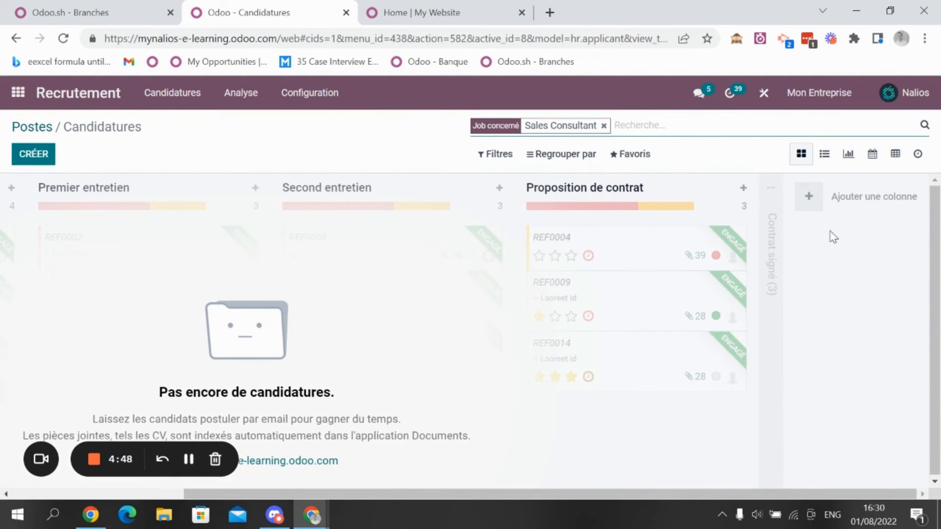
left_click(808, 198)
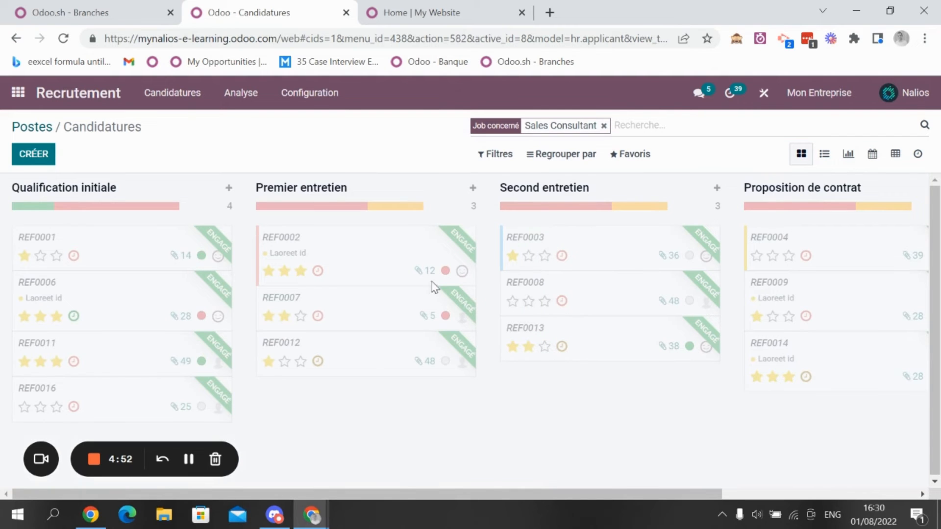
left_click_drag(410, 496, 669, 490)
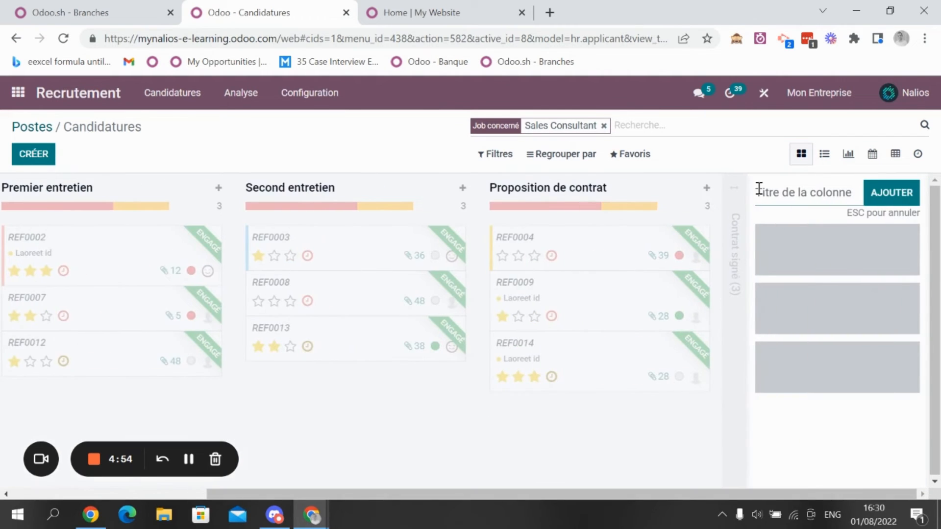
type("Troisiè")
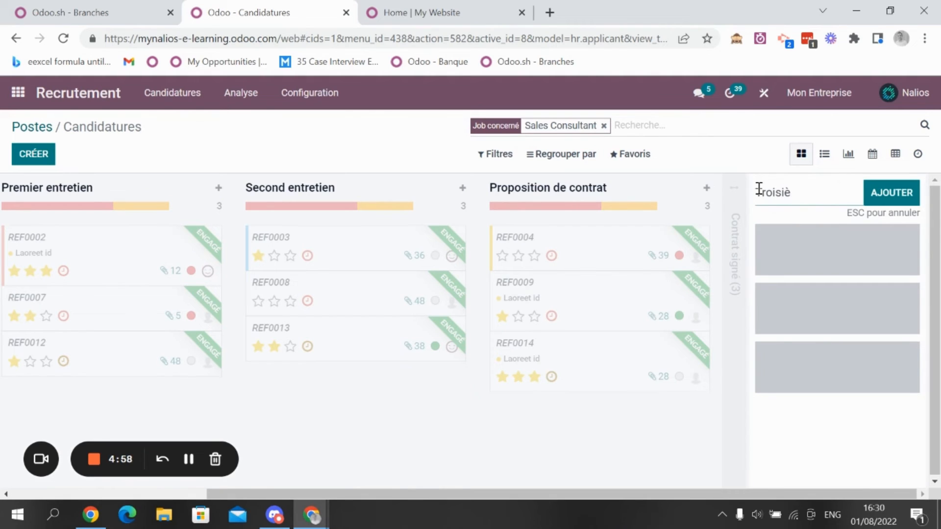
type("ume entretien")
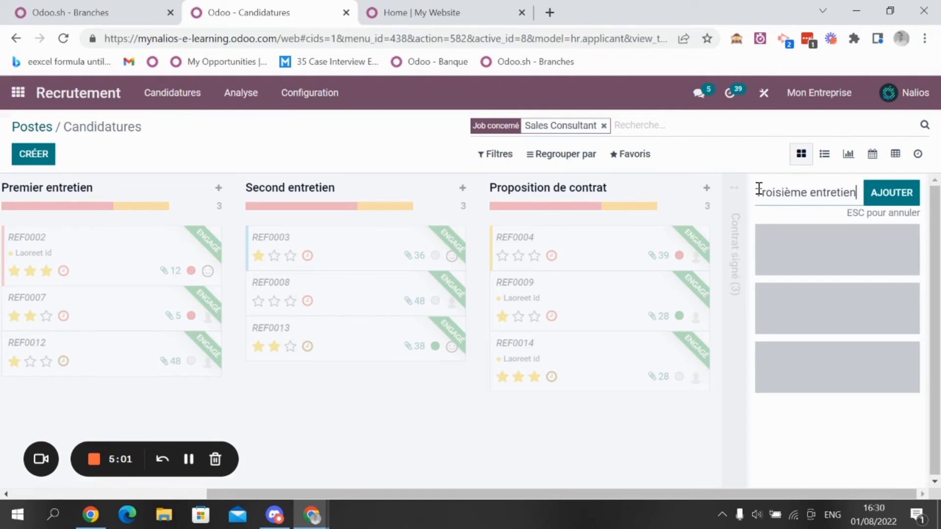
left_click(880, 201)
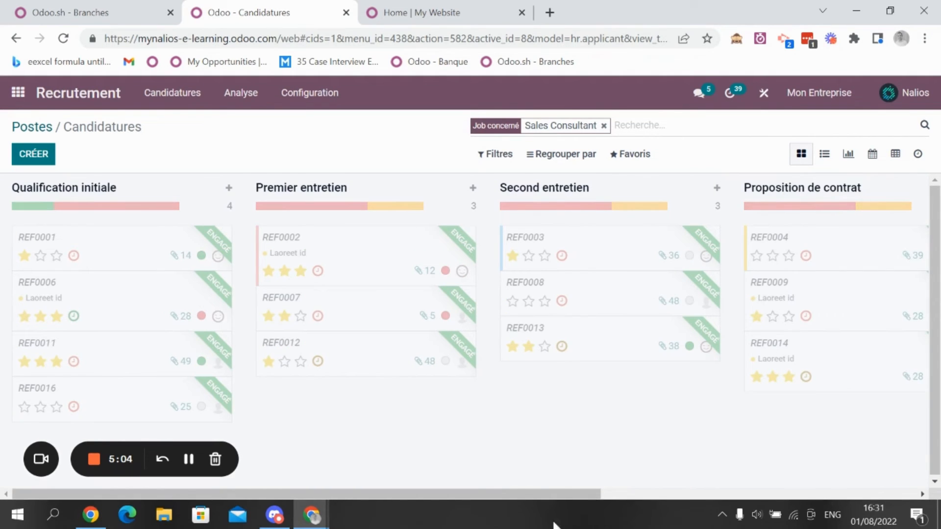
left_click_drag(542, 500, 778, 498)
left_click_drag(688, 184, 503, 176)
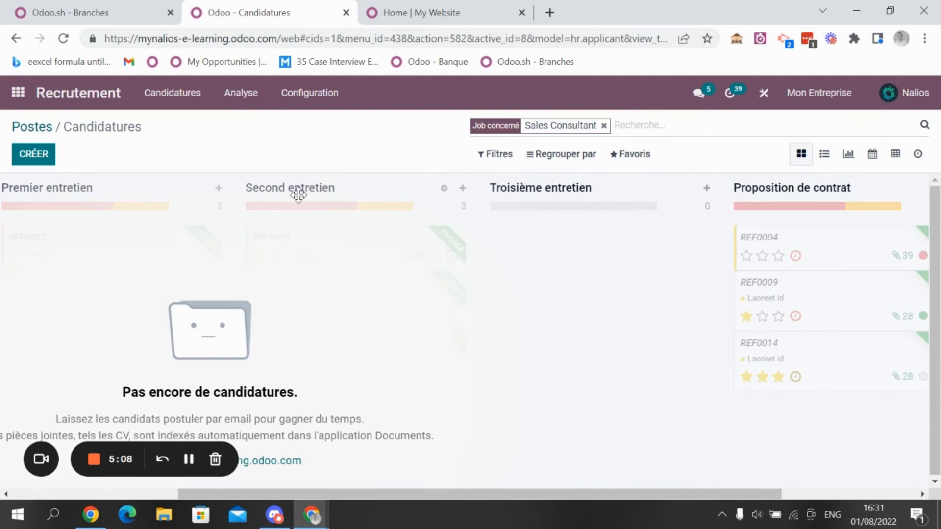
- Open the "Troisième entretien" stage's settings, examine the e-mail template choices, visibility options, status labels and requirements, and close them without changes
mouse_move(633, 194)
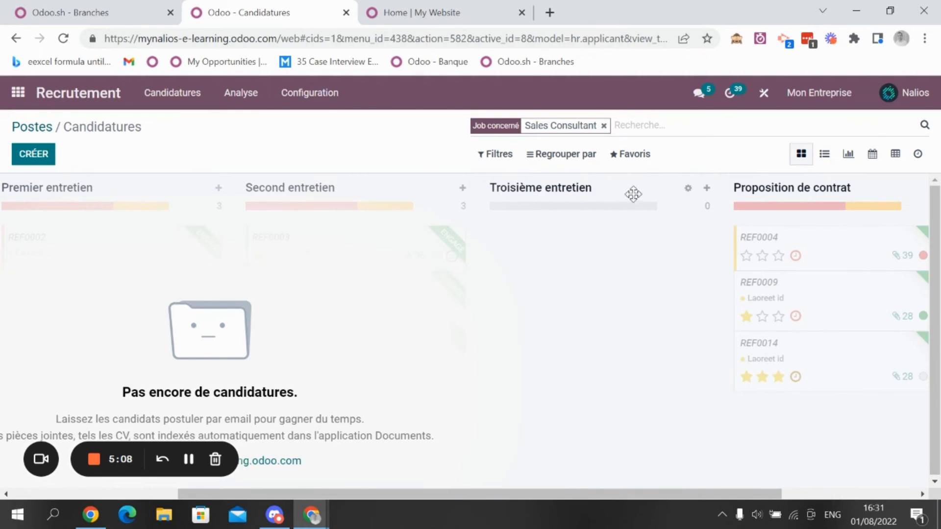
left_click(688, 190)
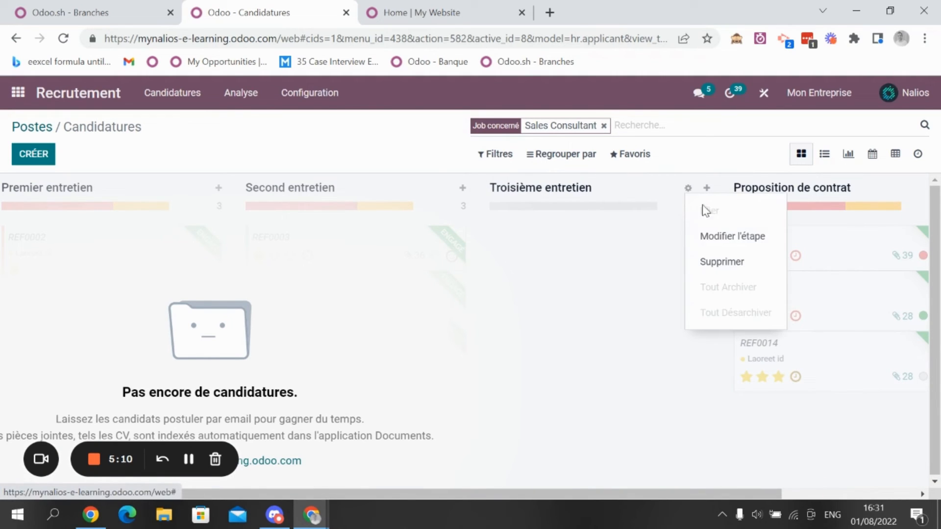
left_click(714, 239)
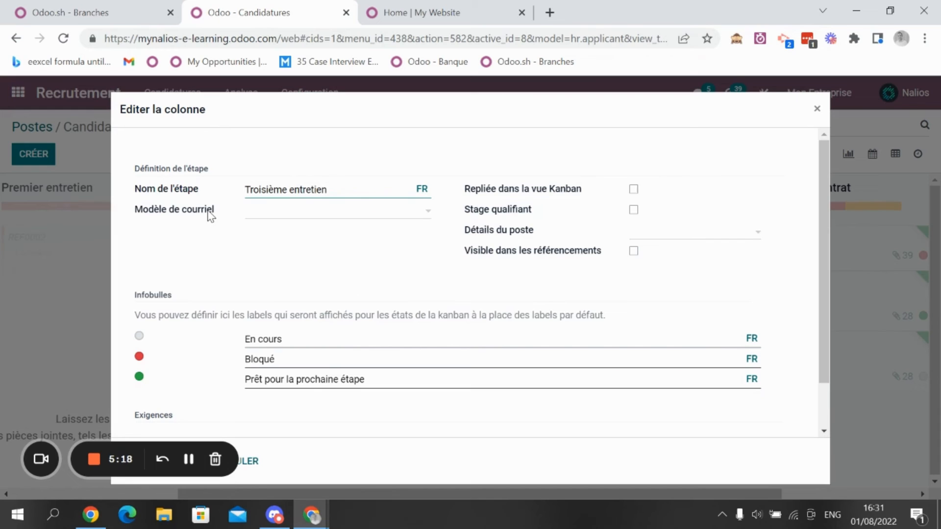
mouse_move(211, 215)
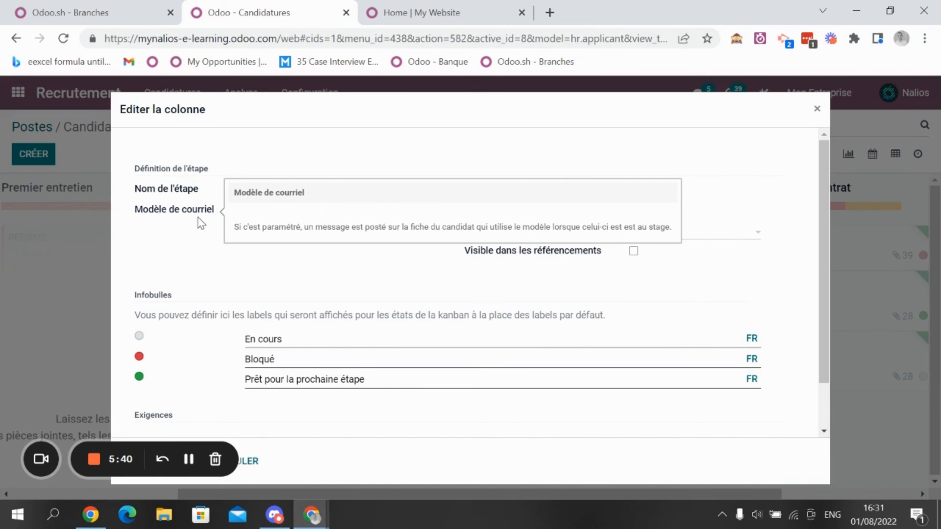
left_click(299, 212)
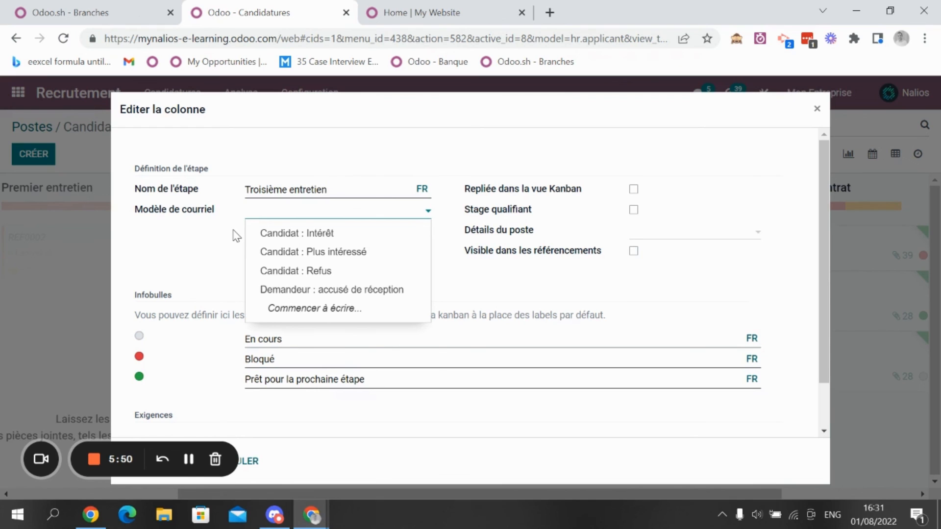
left_click(485, 278)
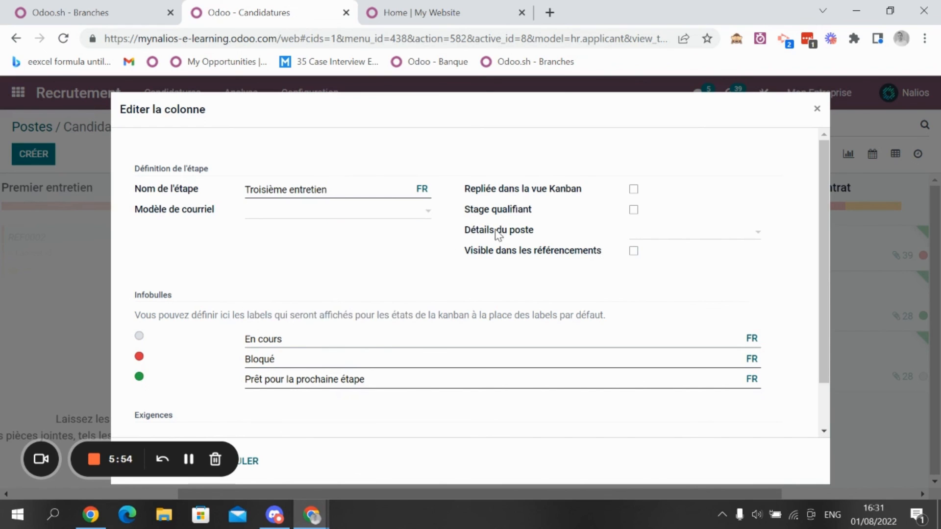
mouse_move(533, 255)
scroll(216, 368, "down", 1)
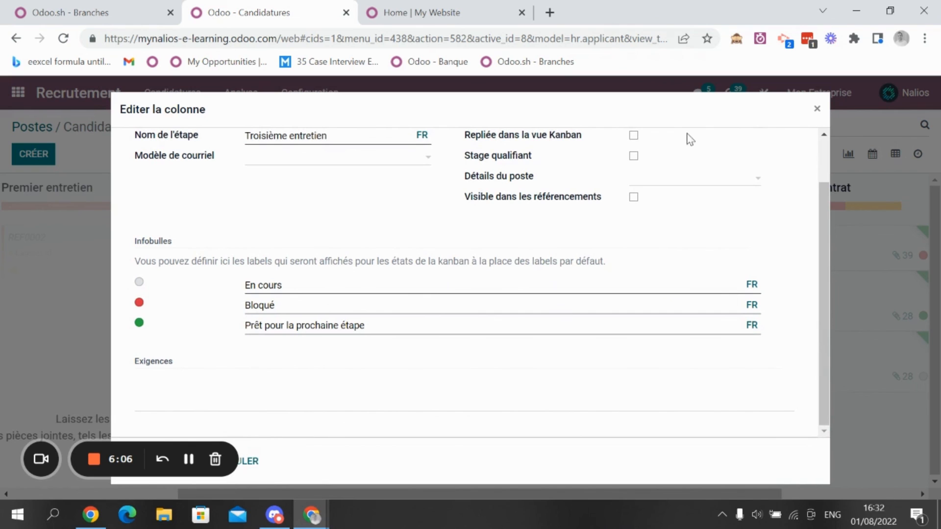
left_click(817, 109)
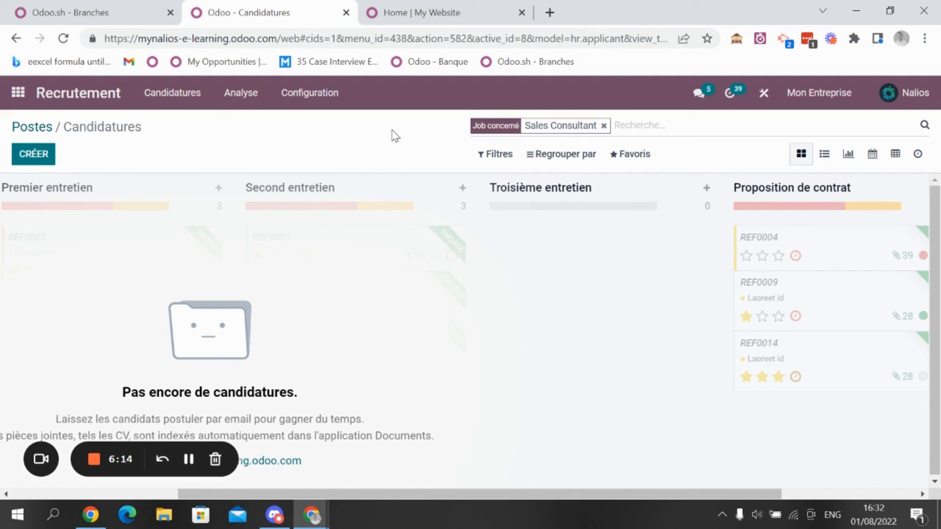
left_click(100, 461)
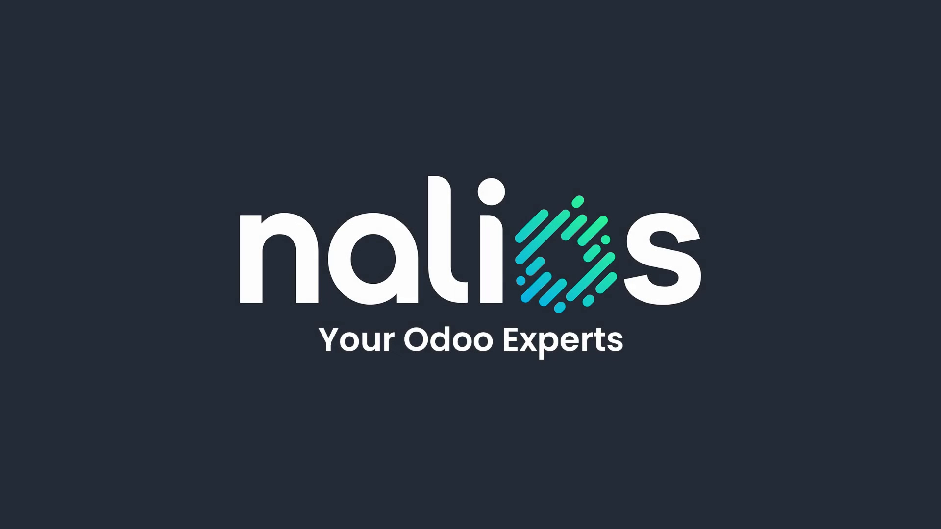